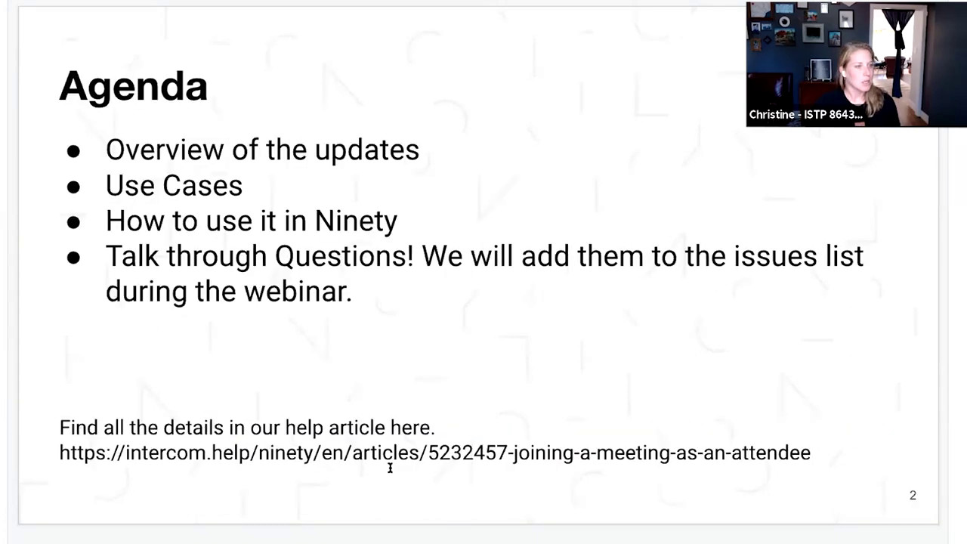
Present the deck full screen and advance to the Agenda slide.
triple_click(382, 453)
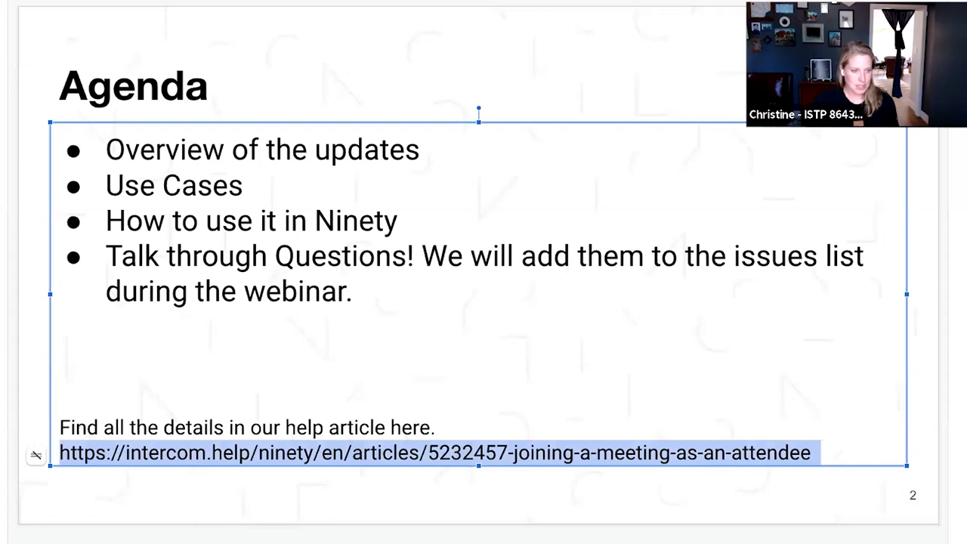
click(384, 516)
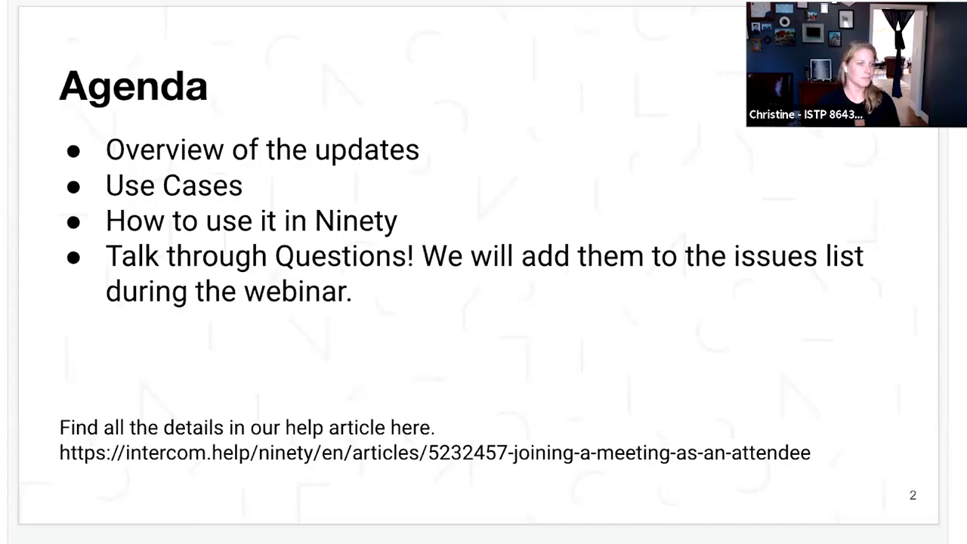
key(ctrl+F5)
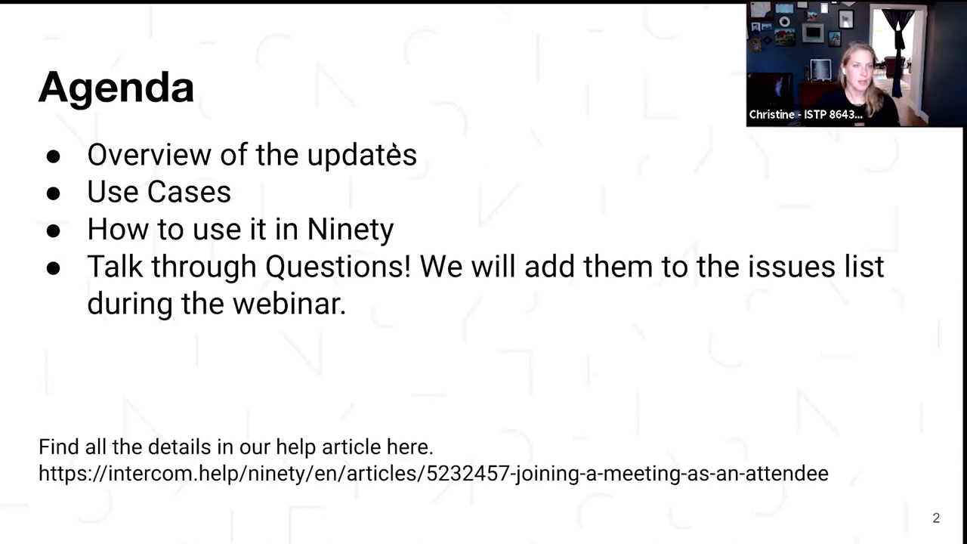
key(Right)
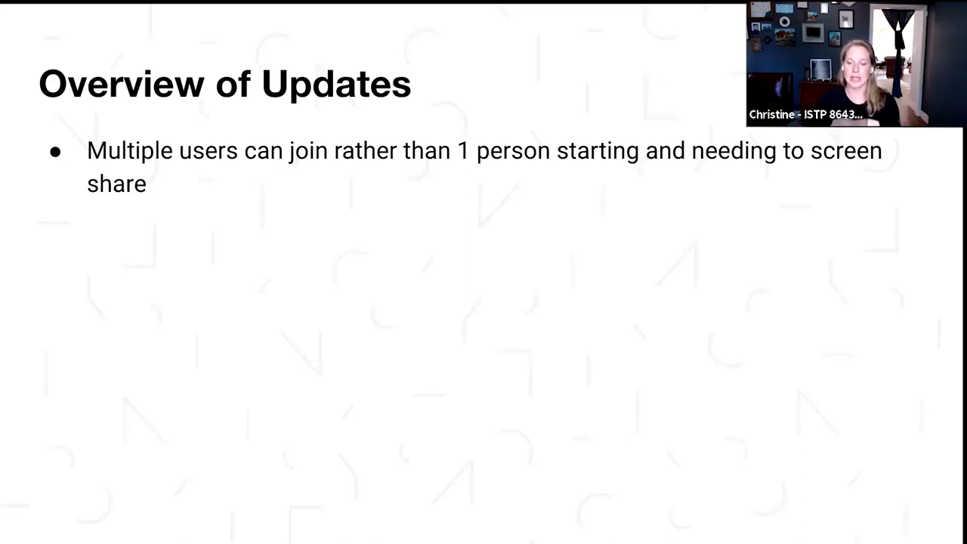
Reveal the Overview of Updates points: weekly meeting only, one host, attendees not following host.
key(Right)
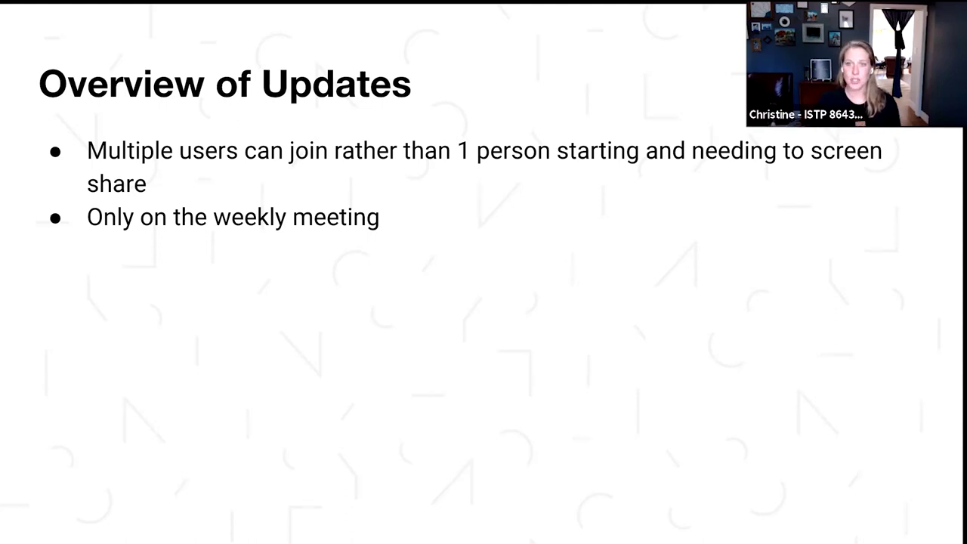
key(Right)
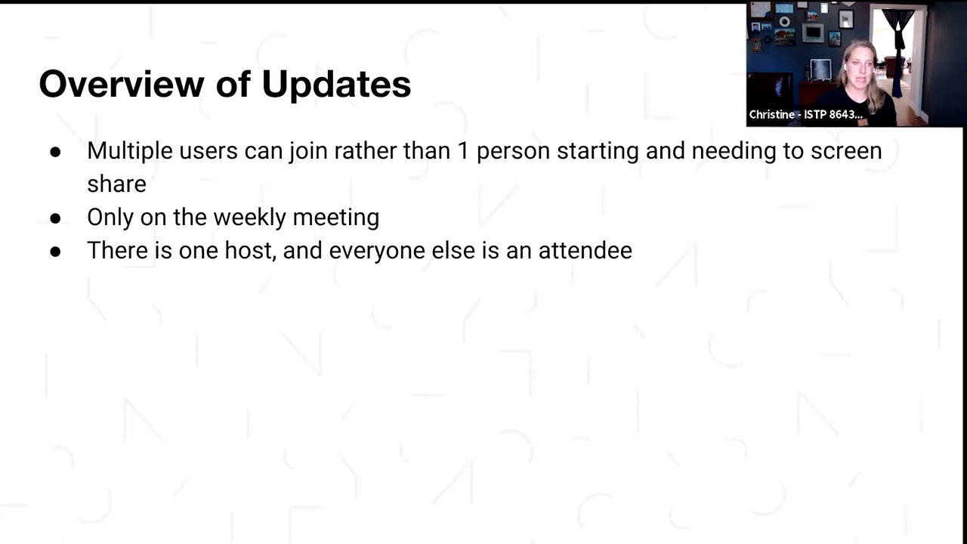
key(Right)
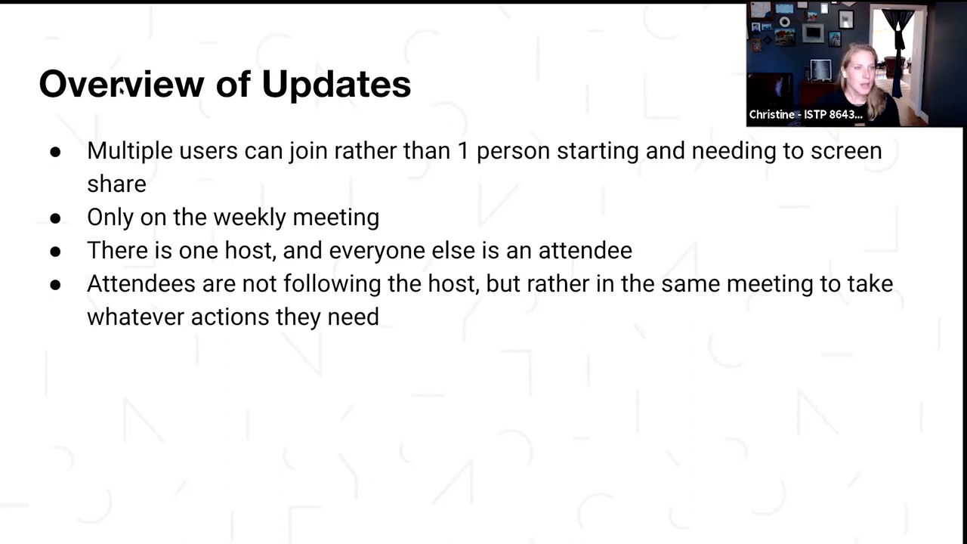
Advance to Use Cases and reveal 'Everyone in the same room' with its laptop sub-note.
click(165, 107)
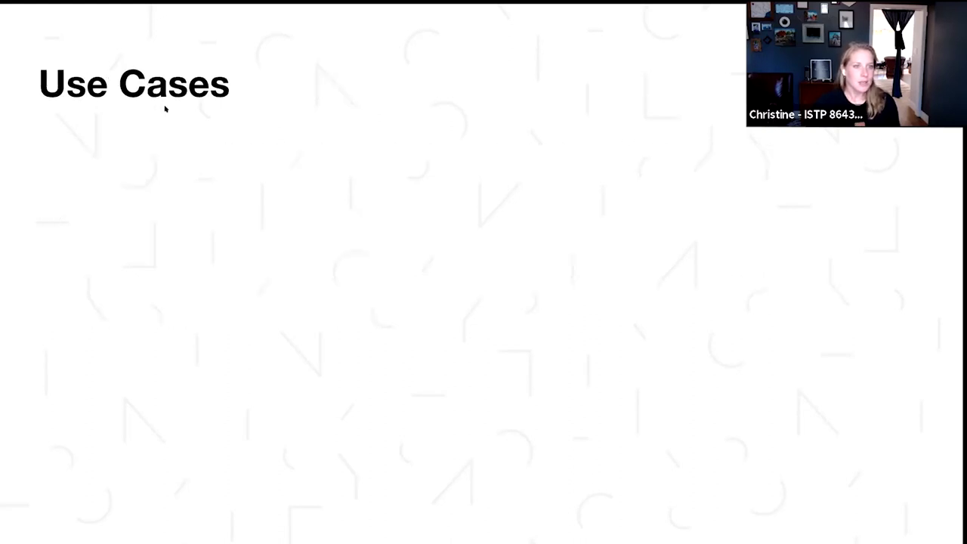
click(164, 107)
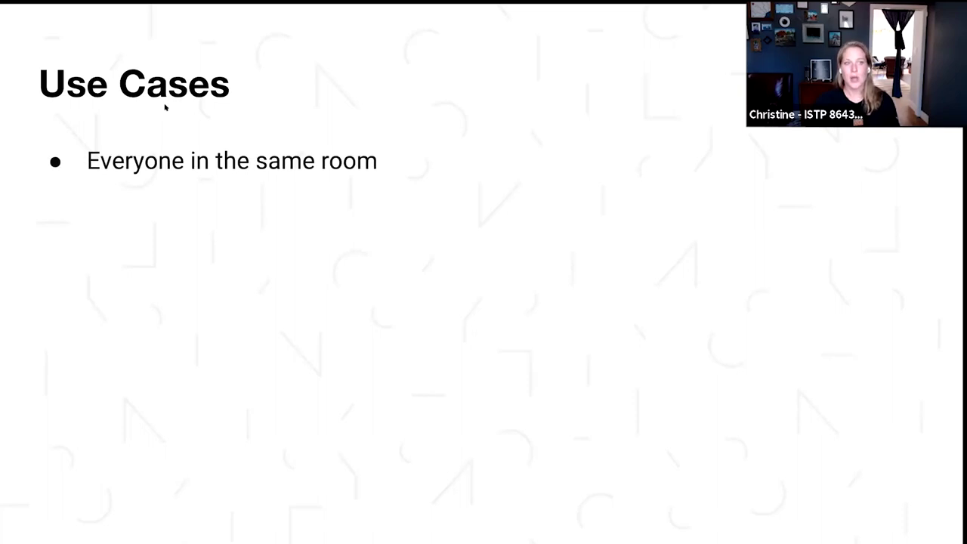
click(165, 108)
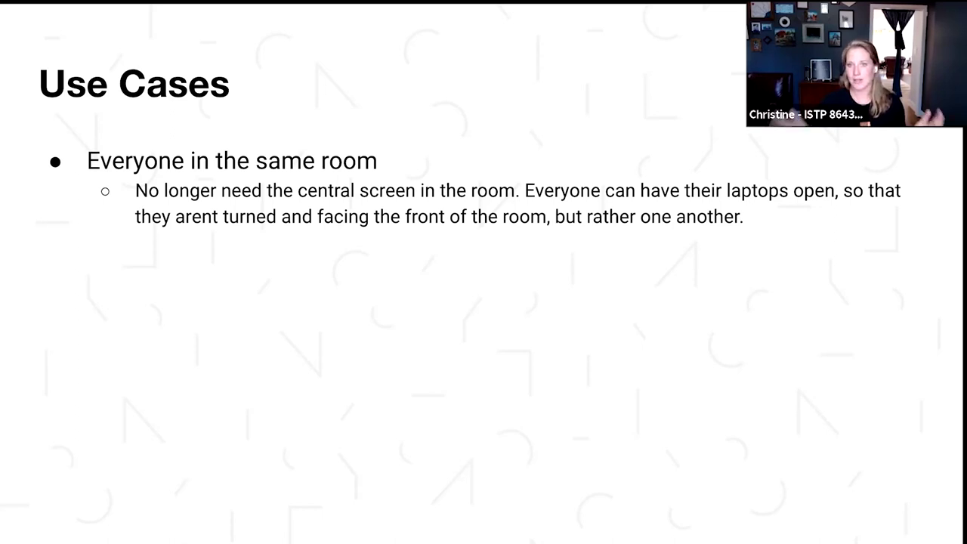
Reveal the remote and hybrid cases, advance to 'How does this work in Ninety?', then exit the slideshow.
key(Right)
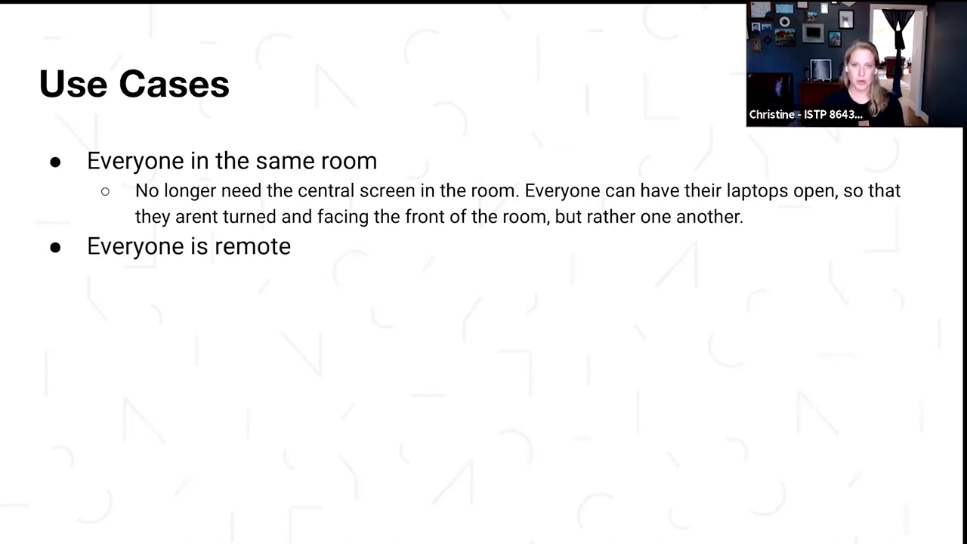
key(Right)
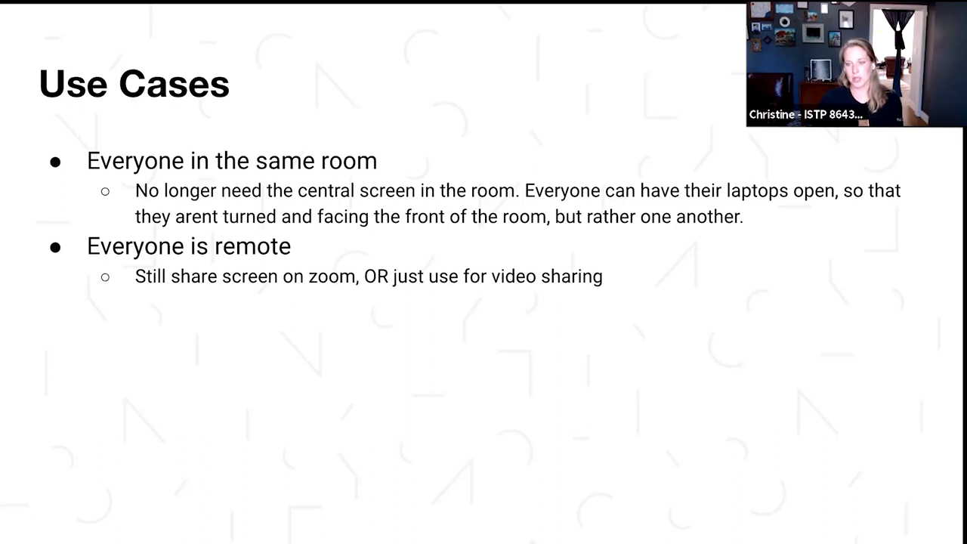
key(Right)
key(Right)
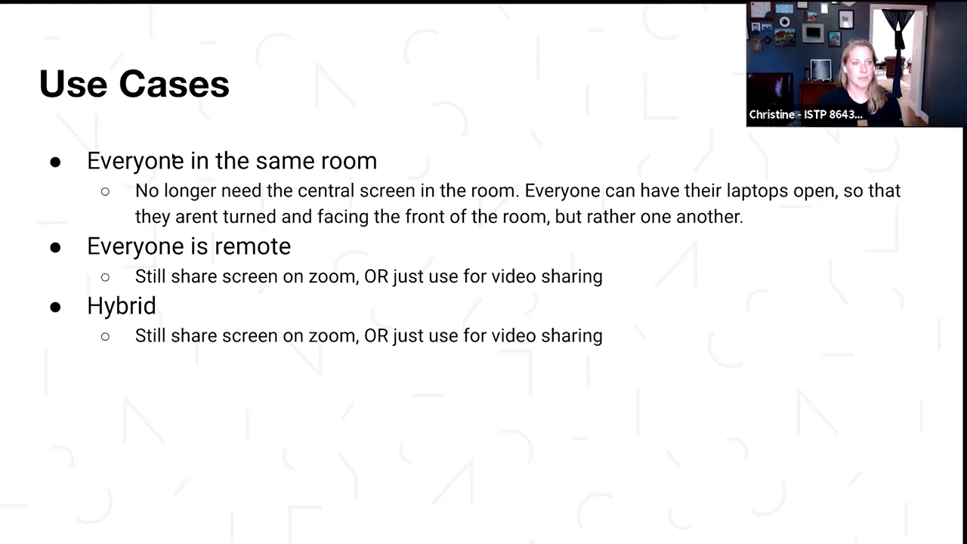
key(Right)
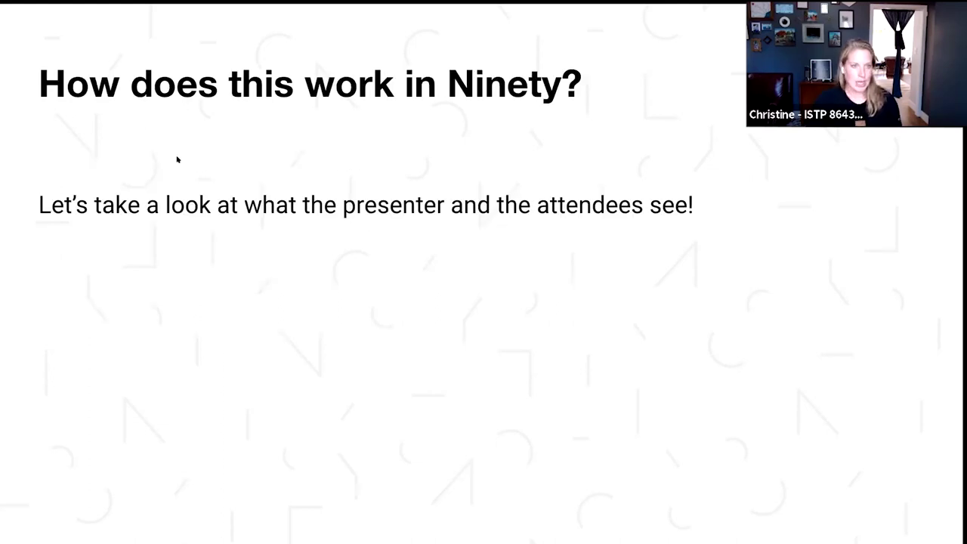
key(Escape)
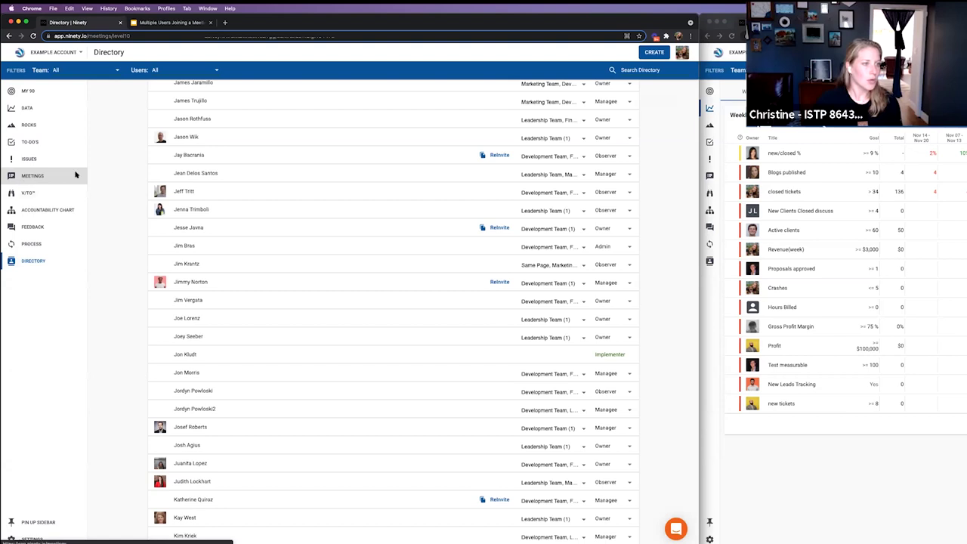
Go to Ninety's Meetings page from the left sidebar.
click(75, 175)
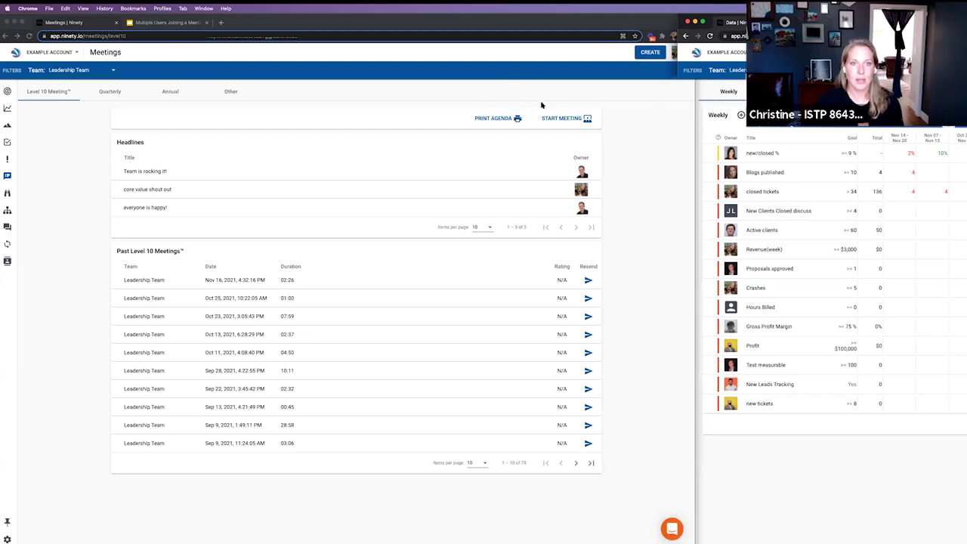
click(565, 119)
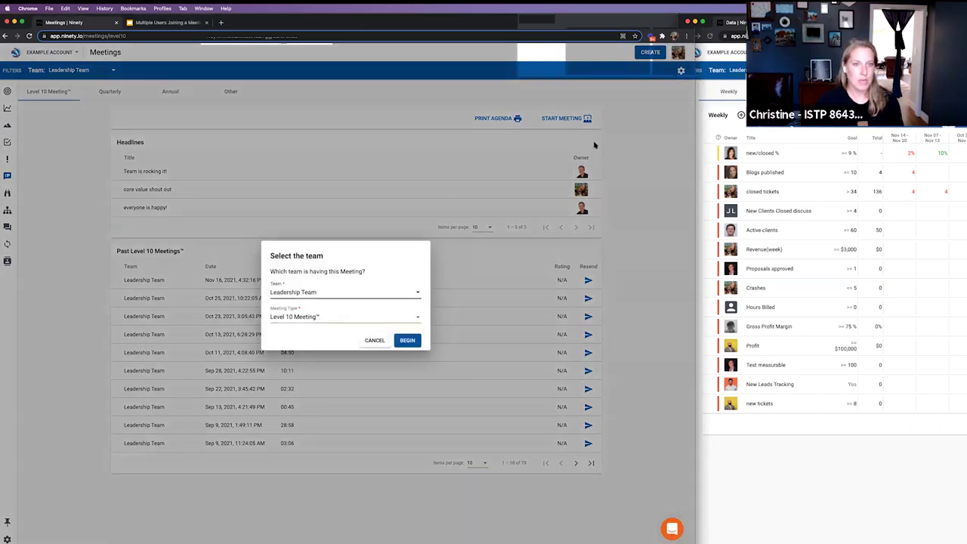
click(407, 340)
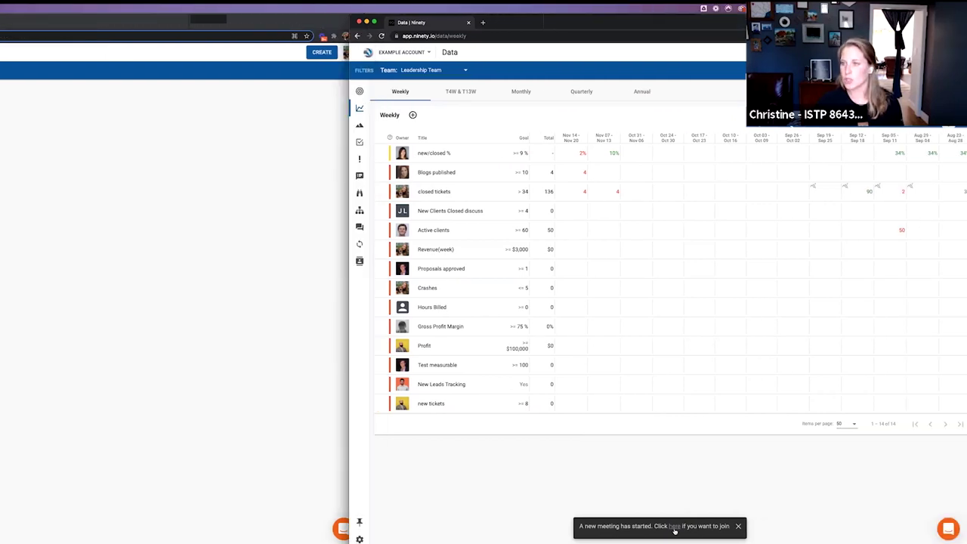
click(370, 176)
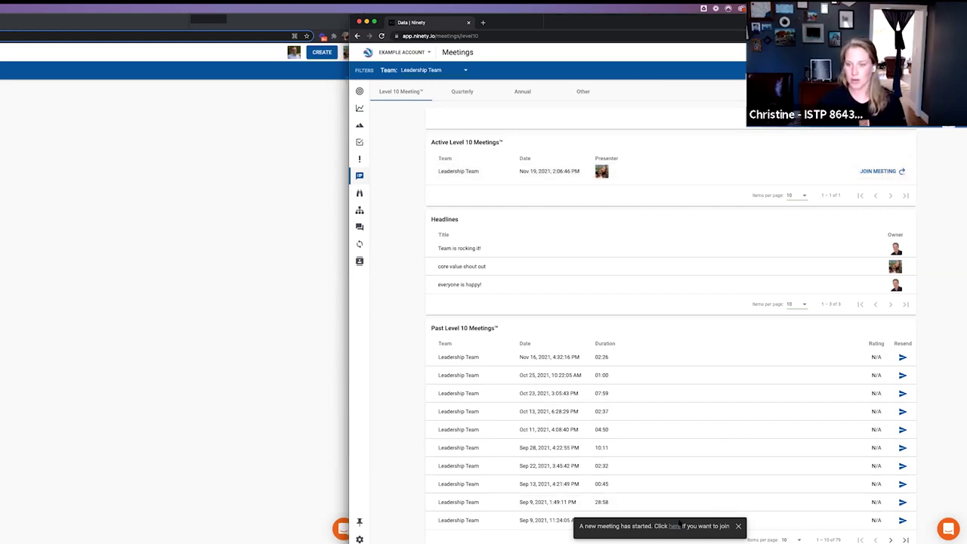
click(889, 170)
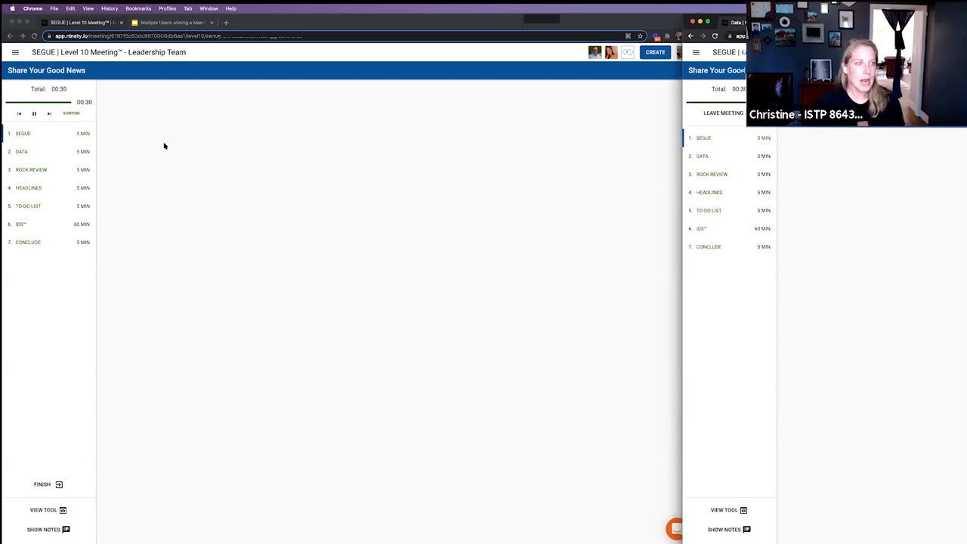
click(172, 119)
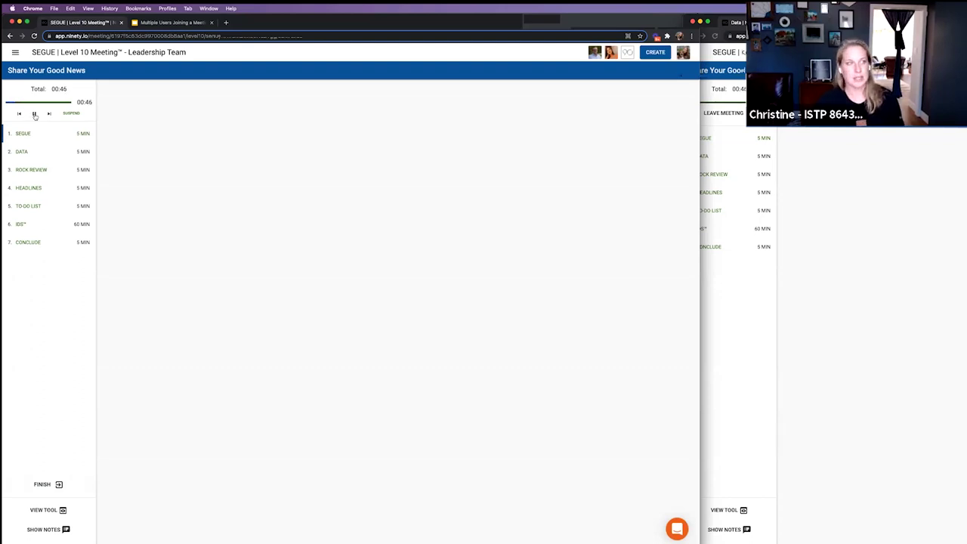
click(900, 202)
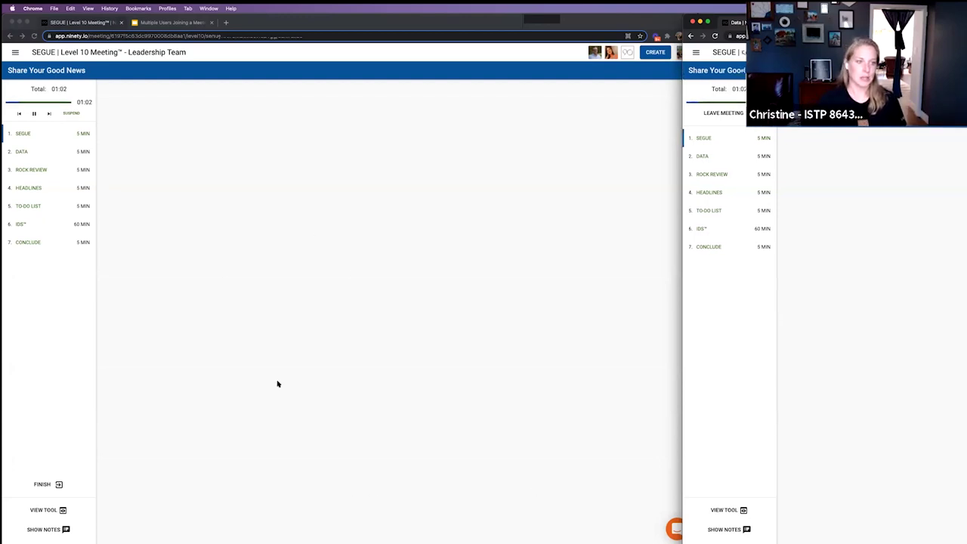
click(363, 186)
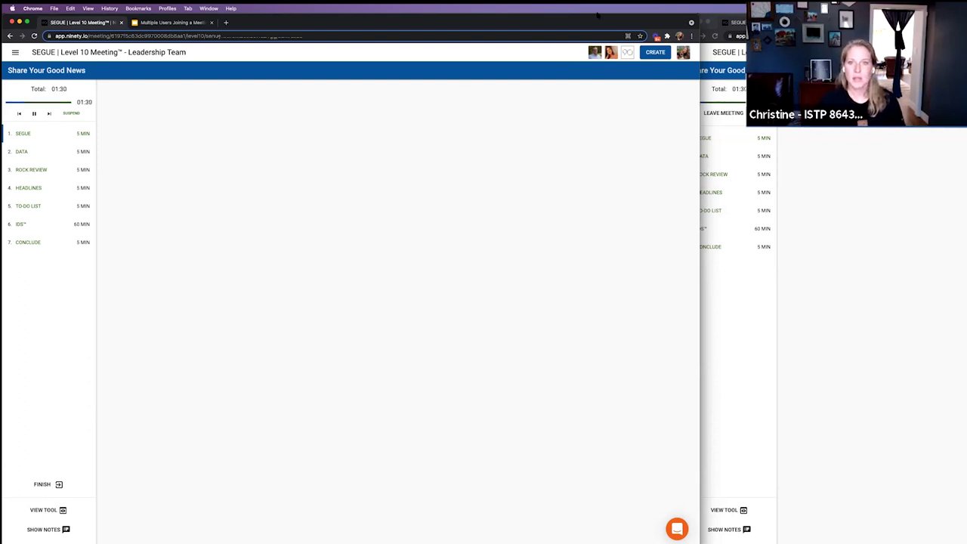
Switch both host and attendee windows to the Data step, discarding an accidental new issue form.
click(57, 153)
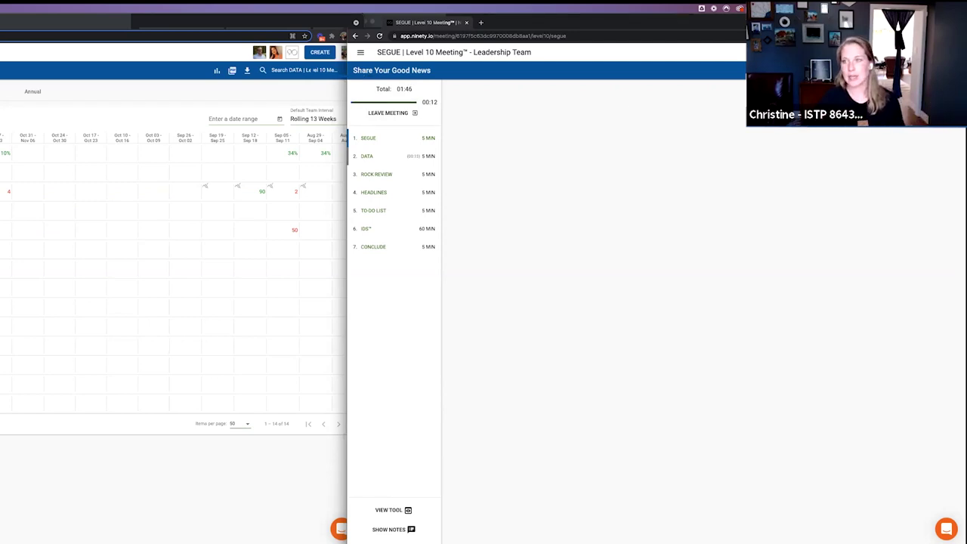
key(i)
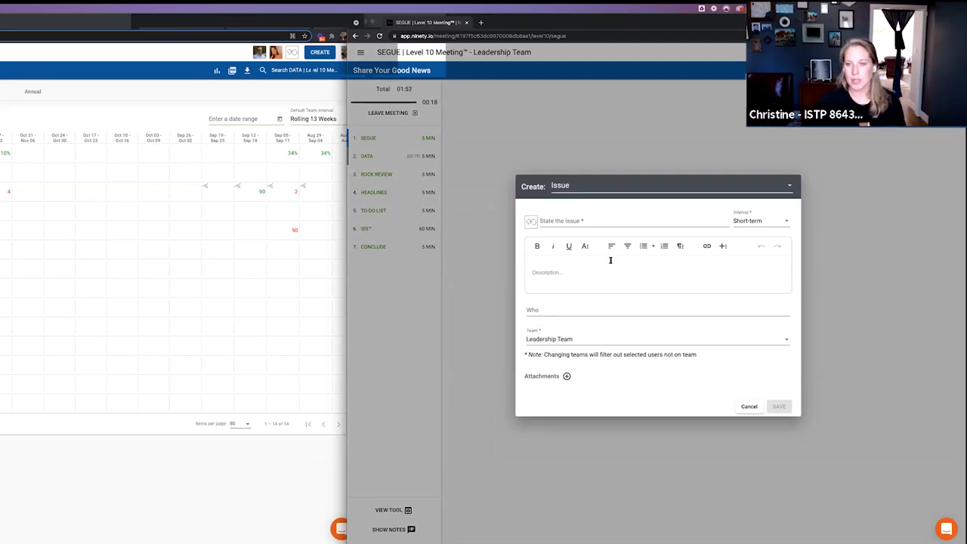
click(759, 411)
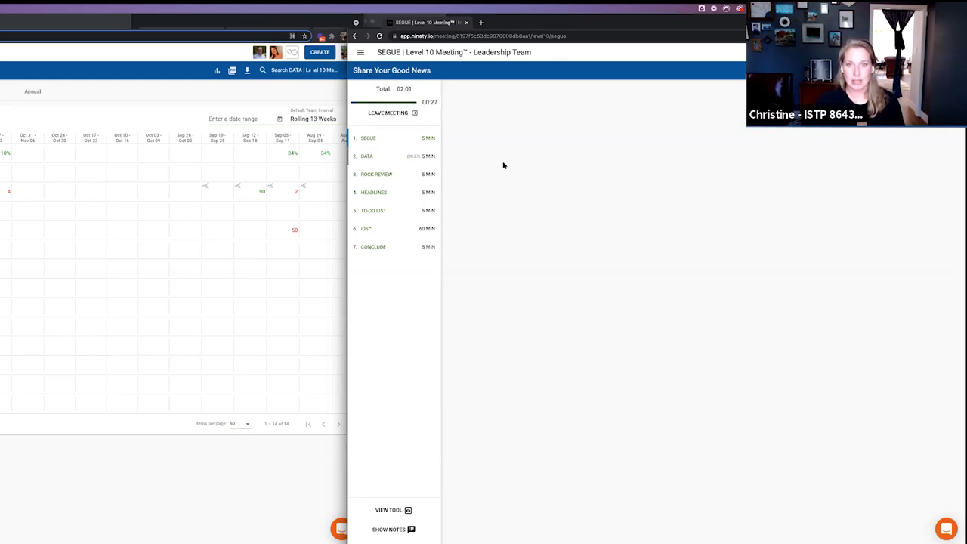
click(418, 162)
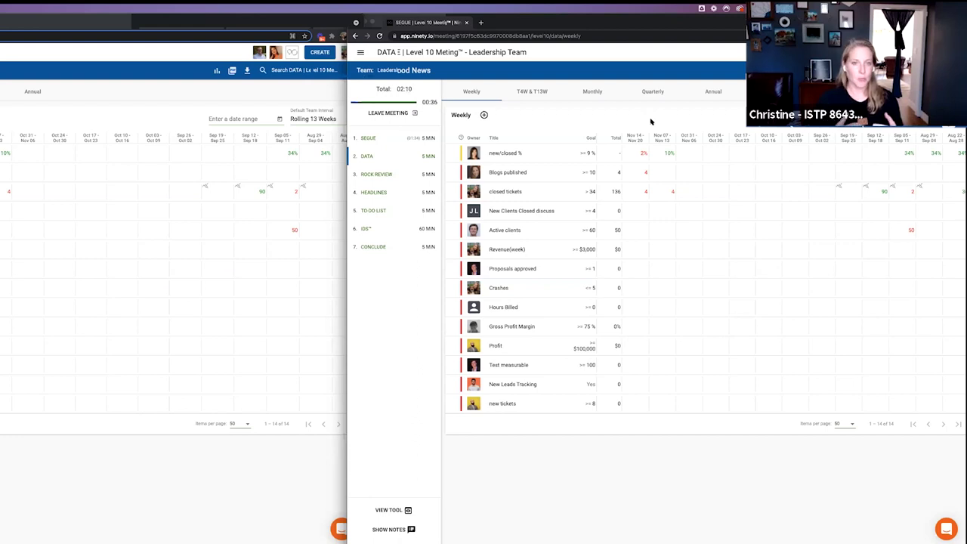
Enter 6 for Nov 14-20 and 4 for Nov 07-13 in New Clients Closed discuss.
click(647, 212)
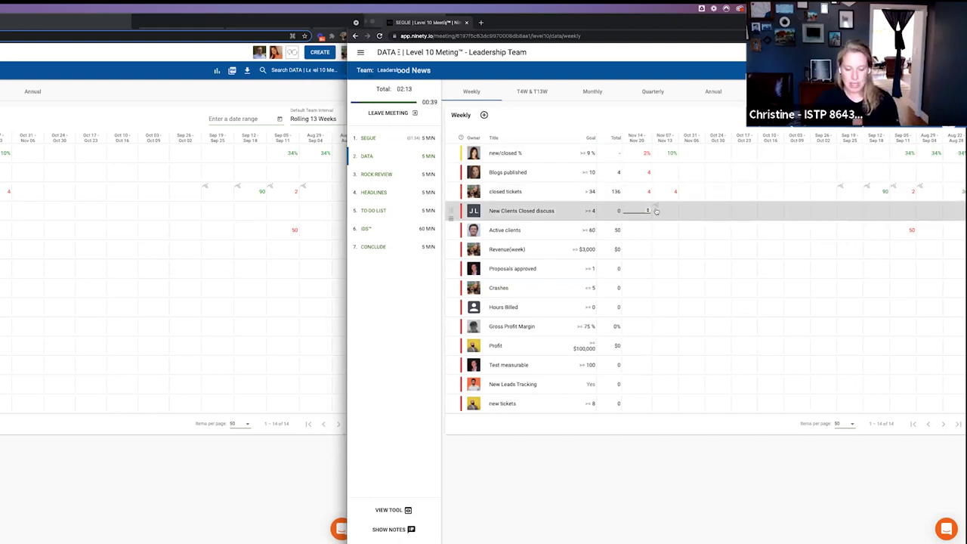
text(6)
key(Return)
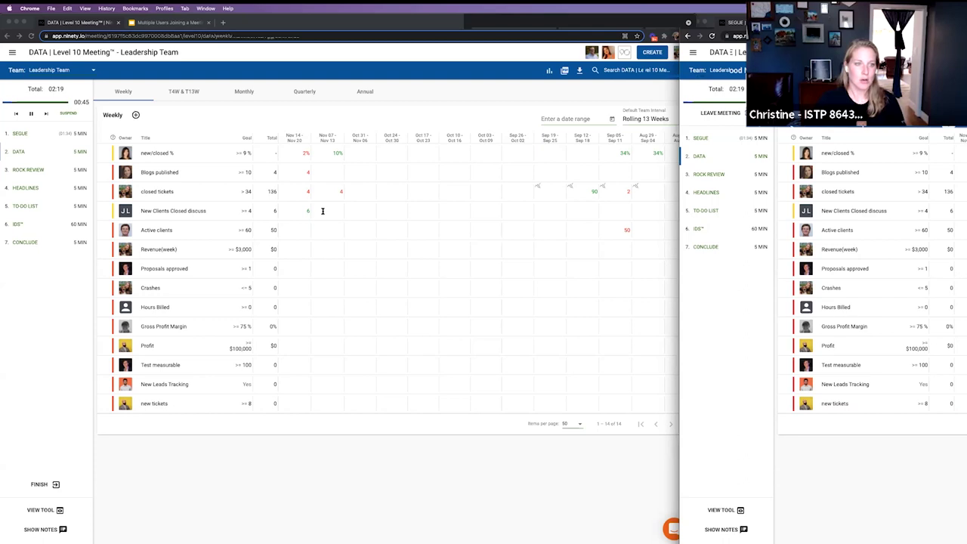
click(323, 211)
text(4)
key(Return)
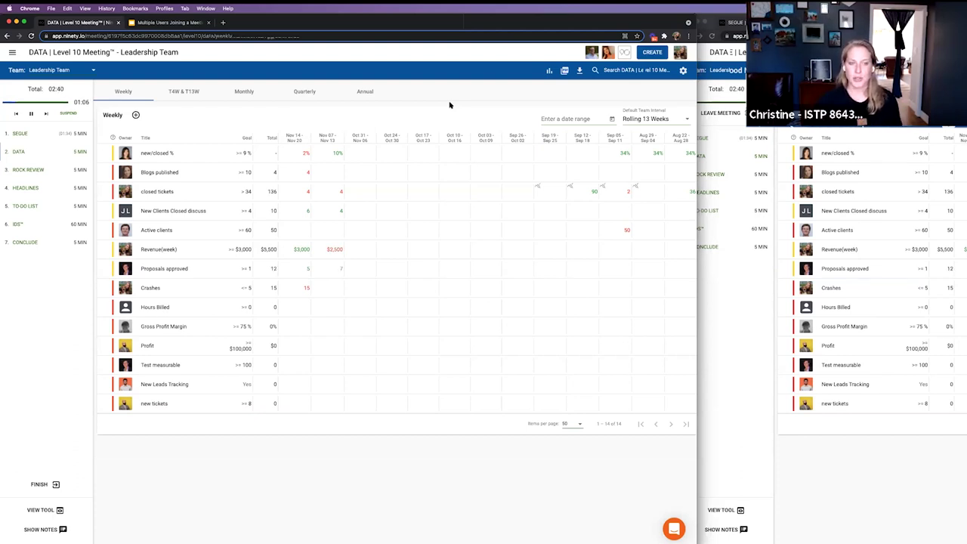
Move the meeting to Rock Review in both the host's and attendee's windows.
click(50, 170)
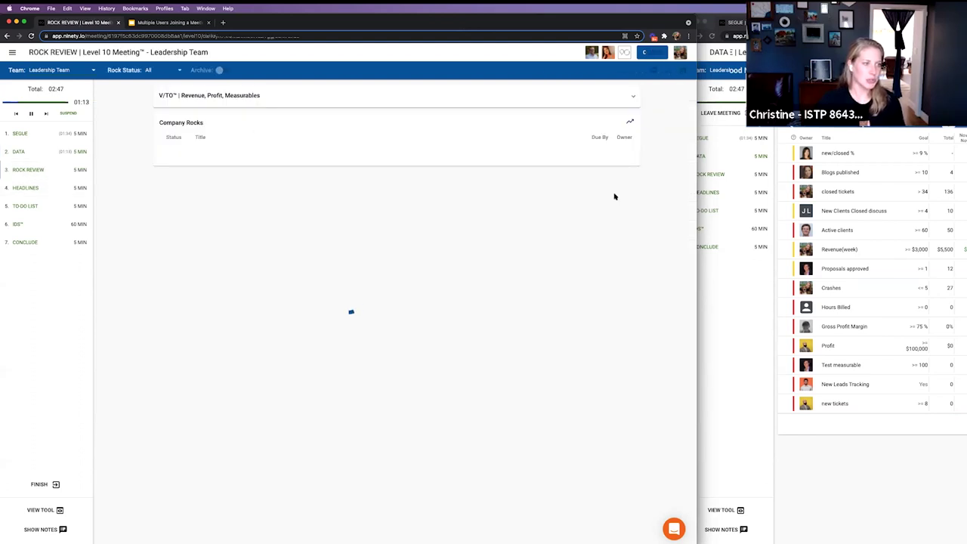
click(805, 141)
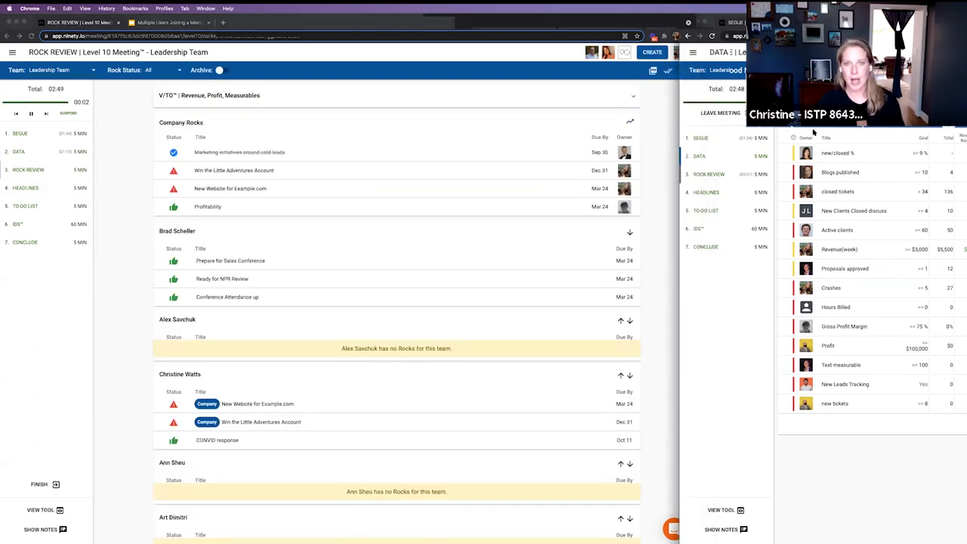
click(714, 175)
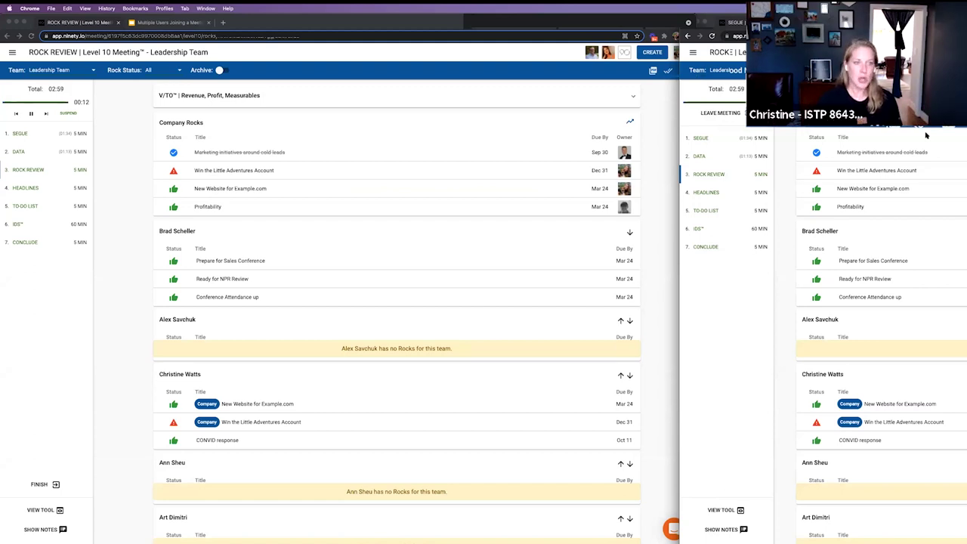
Mark Profitability complete and set New Website for Example.com off track.
click(173, 206)
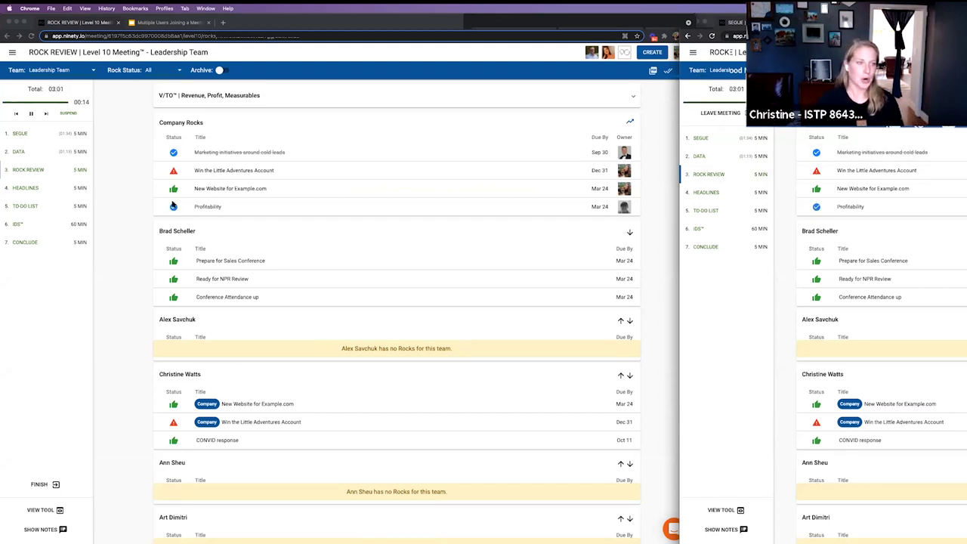
click(173, 188)
click(155, 207)
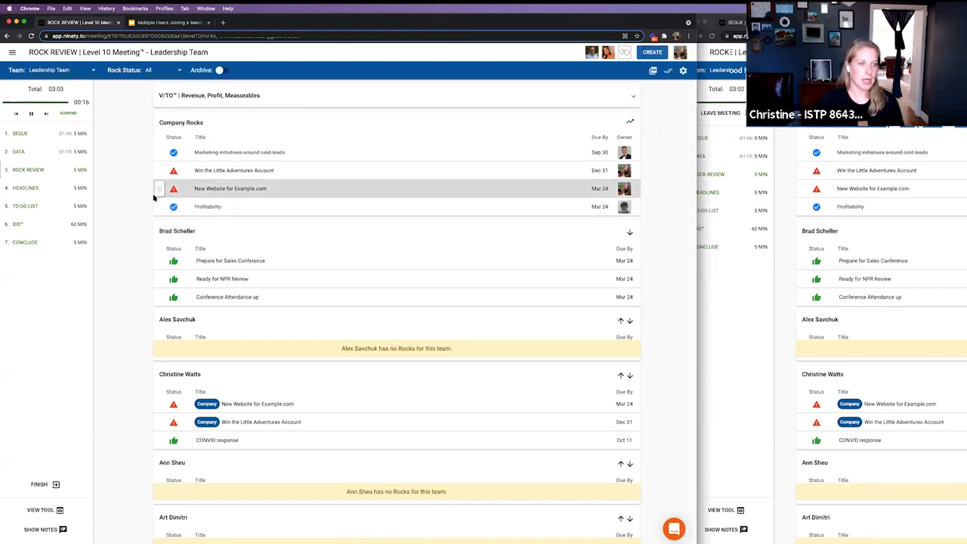
Turn the New Website for Example.com rock into an issue and save it.
right_click(279, 194)
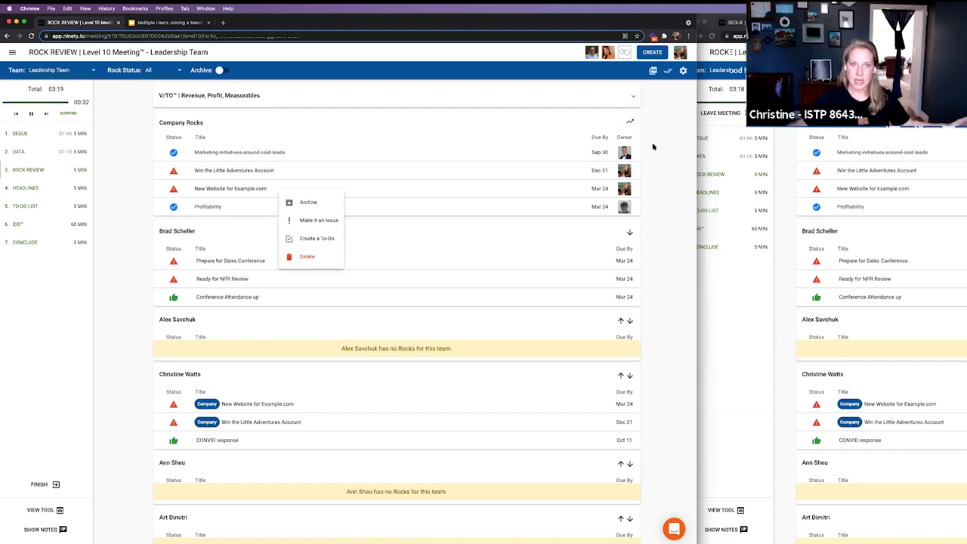
click(322, 219)
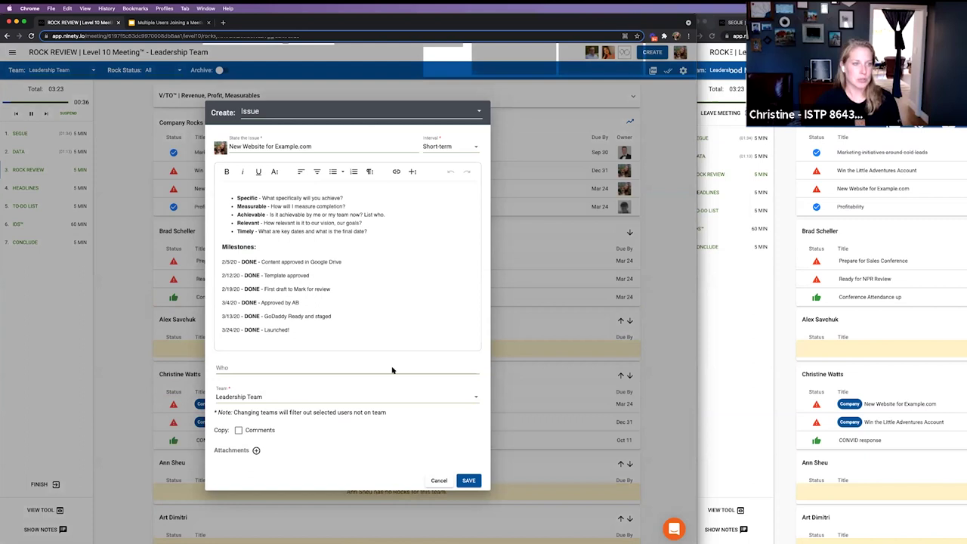
click(468, 481)
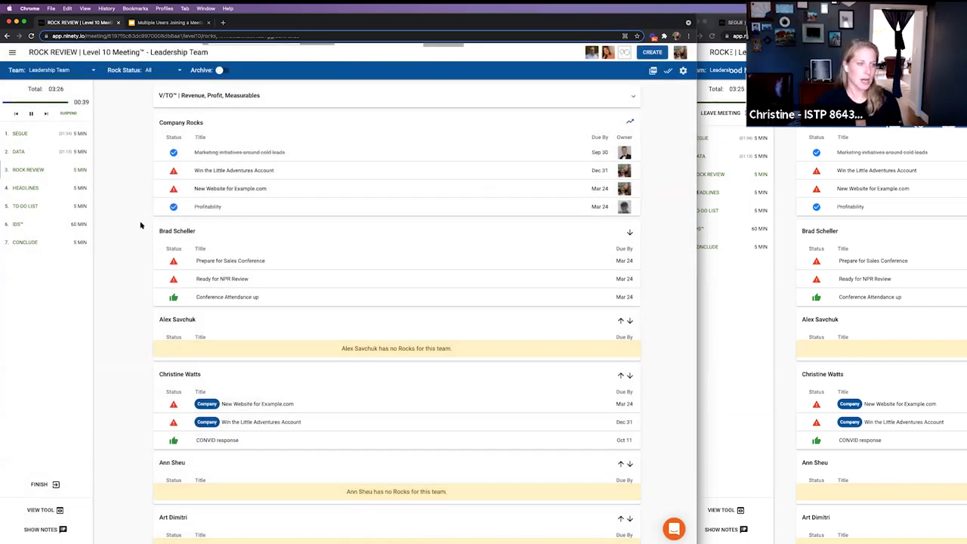